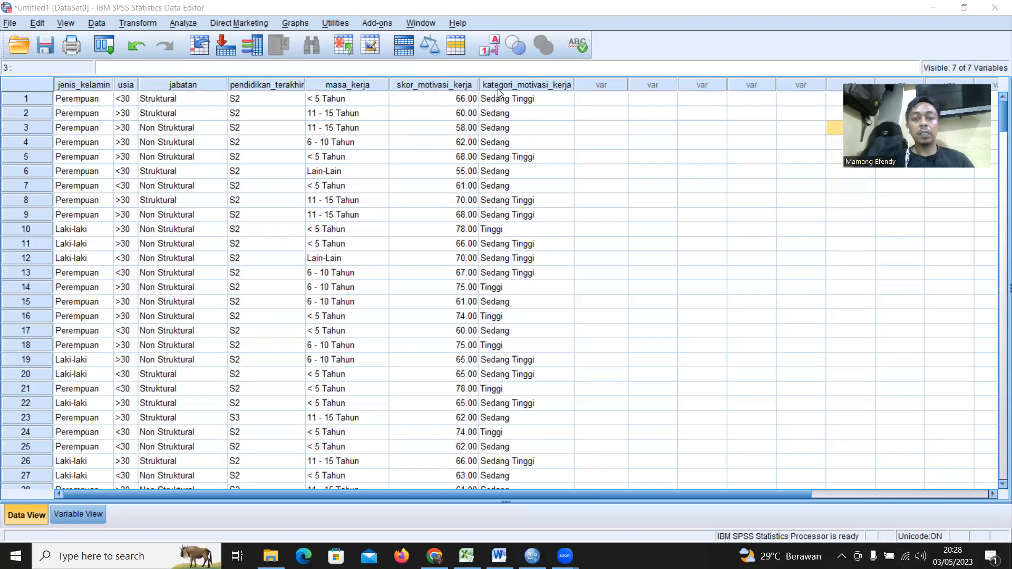
Step: Review the motivation score and category columns, plus the demographic columns from jenis_kelamin to masa_kerja in the dataset
{"action": "left_click", "coordinate": [428, 84]}
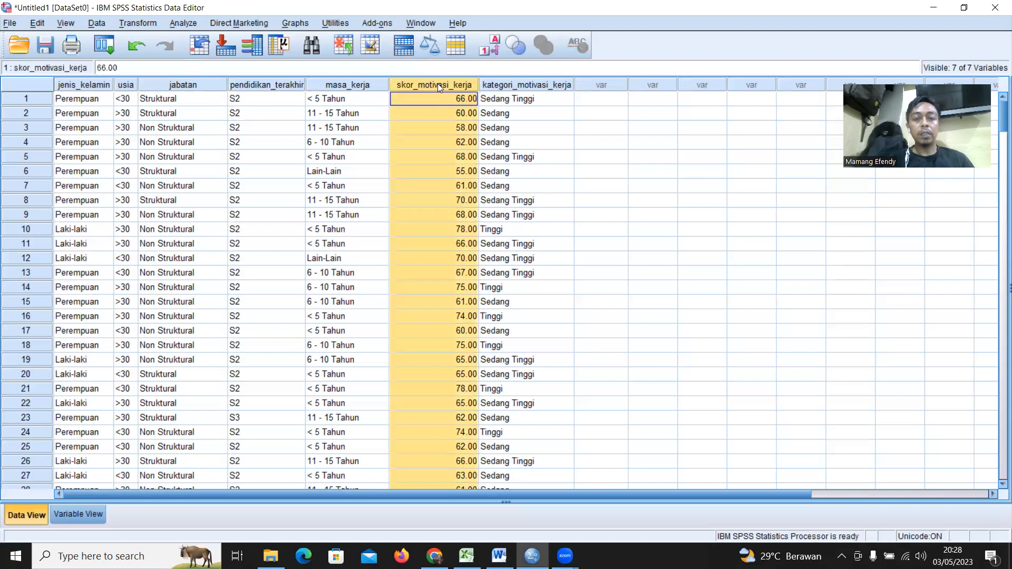
{"action": "left_click", "coordinate": [501, 84]}
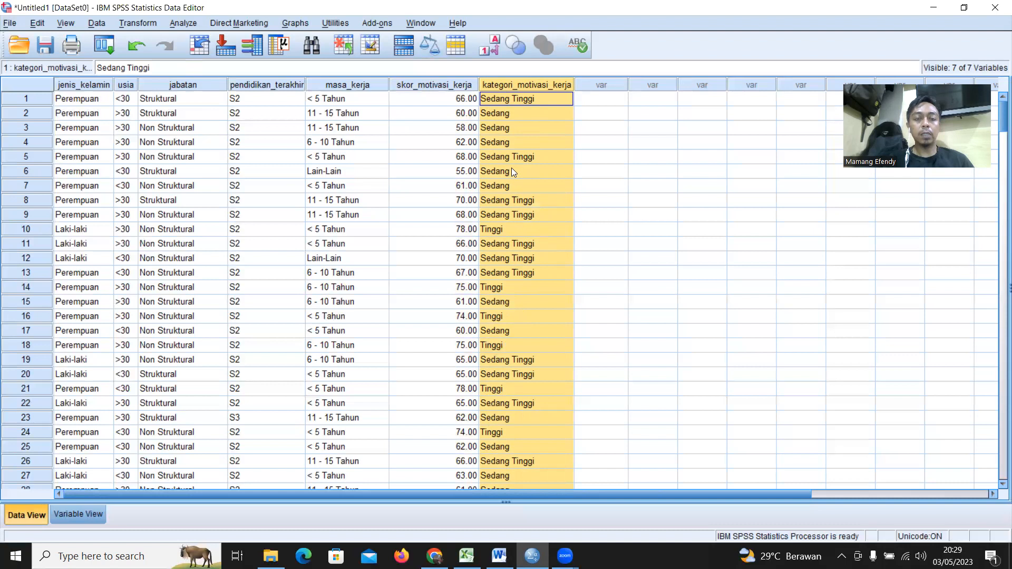
{"action": "left_click", "coordinate": [439, 85]}
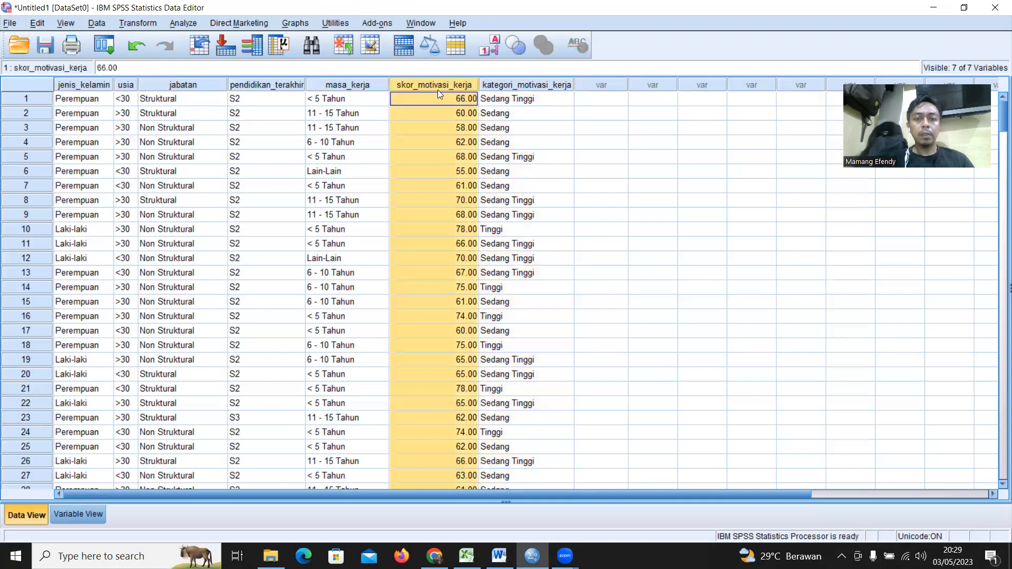
{"action": "left_click", "coordinate": [81, 86]}
{"action": "left_click", "coordinate": [128, 86]}
{"action": "left_click", "coordinate": [174, 87]}
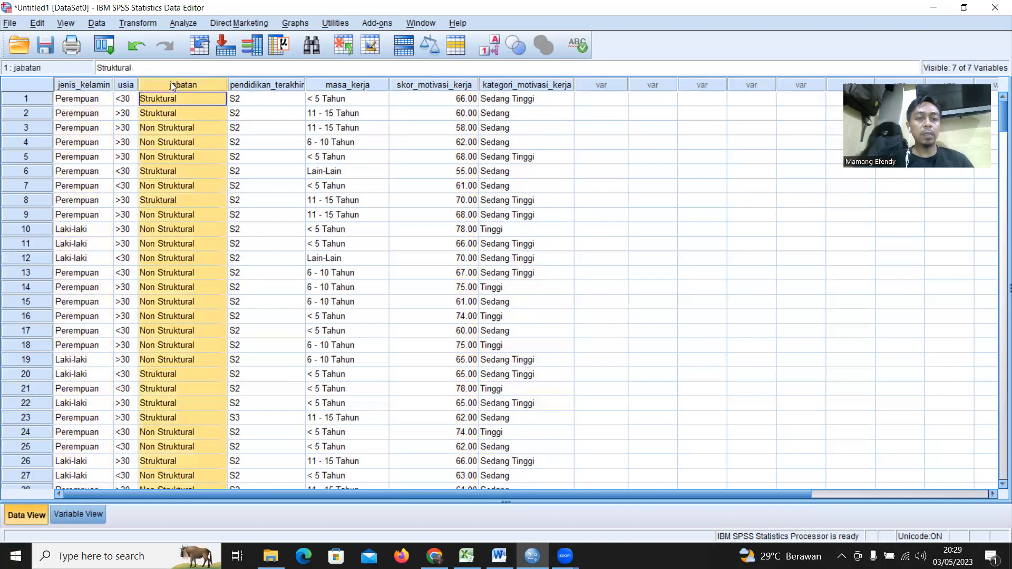
{"action": "left_click", "coordinate": [263, 85]}
{"action": "left_click", "coordinate": [357, 85]}
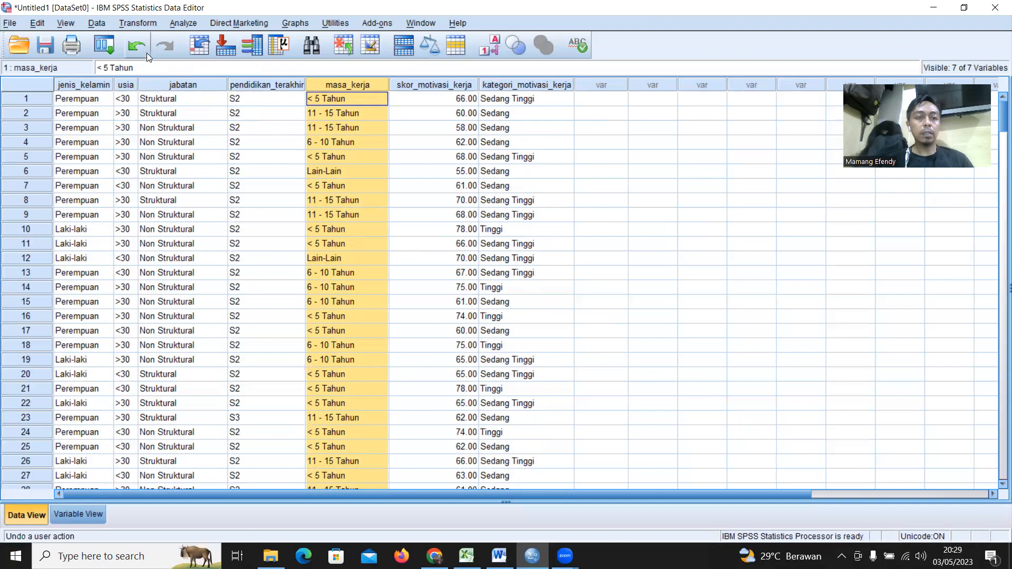
Step: Set up a Crosstabs analysis with jenis_kelamin, usia, jabatan, pendidikan_terakhir and masa_kerja as rows and kategori_motivasi_kerja as the column
{"action": "left_click", "coordinate": [183, 23]}
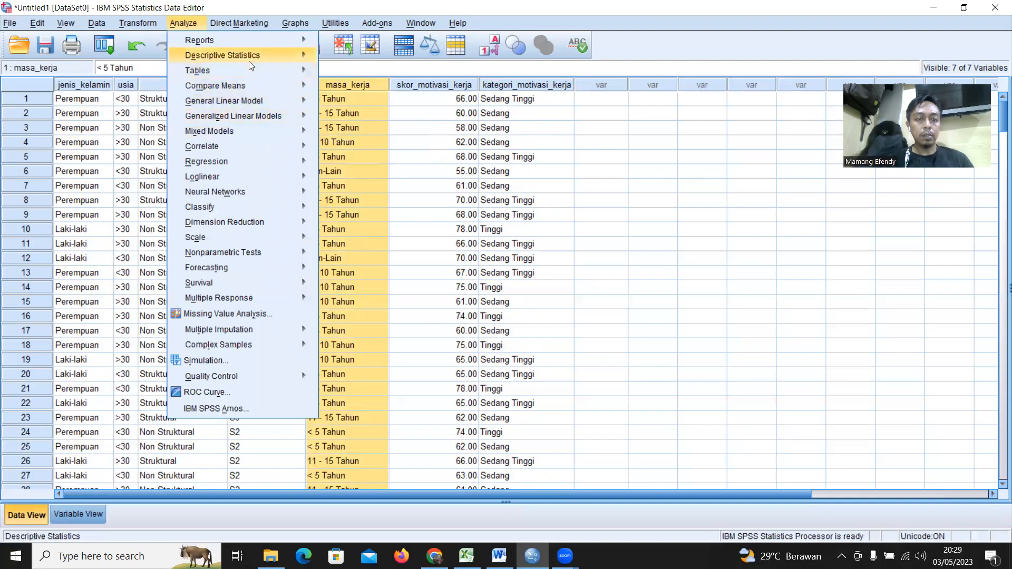
{"action": "mouse_move", "coordinate": [256, 54]}
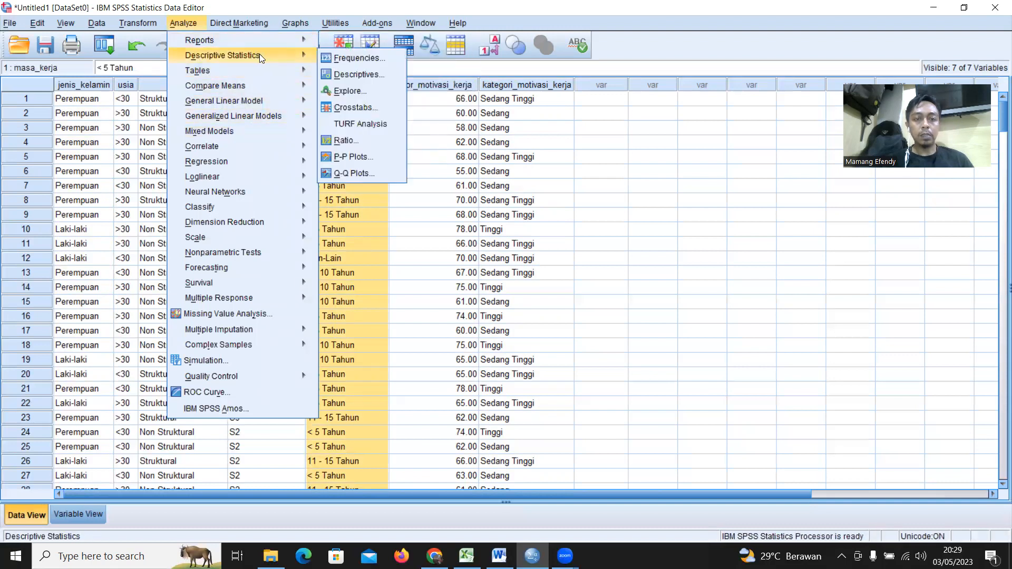
{"action": "left_click", "coordinate": [366, 108]}
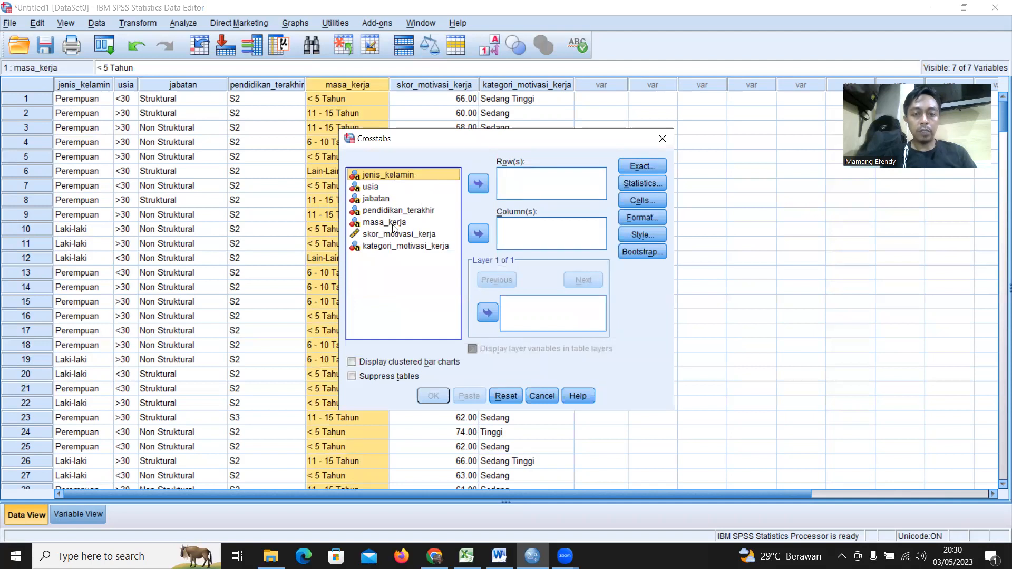
{"action": "left_click", "coordinate": [392, 224], "text": "shift"}
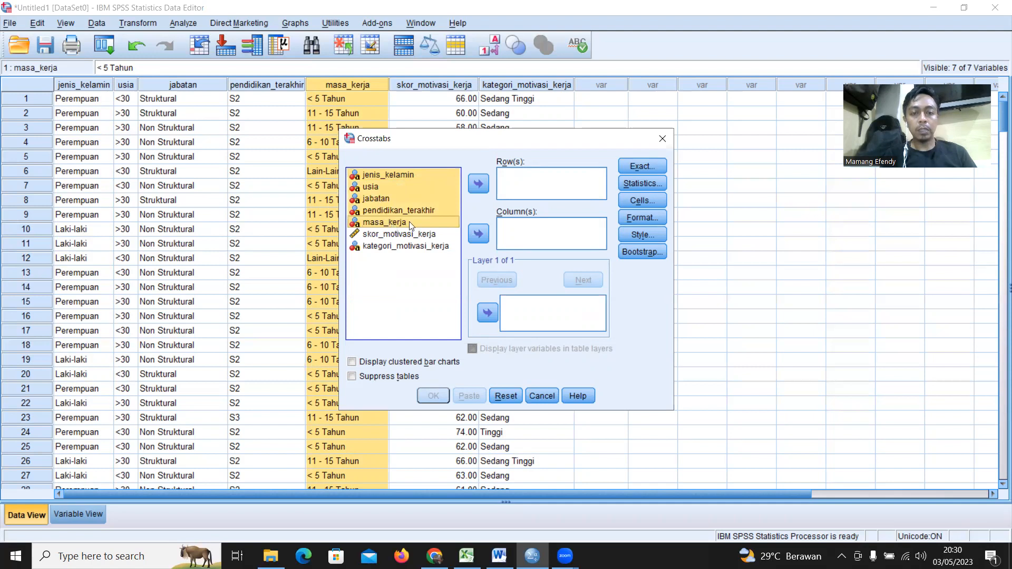
{"action": "left_click", "coordinate": [480, 184]}
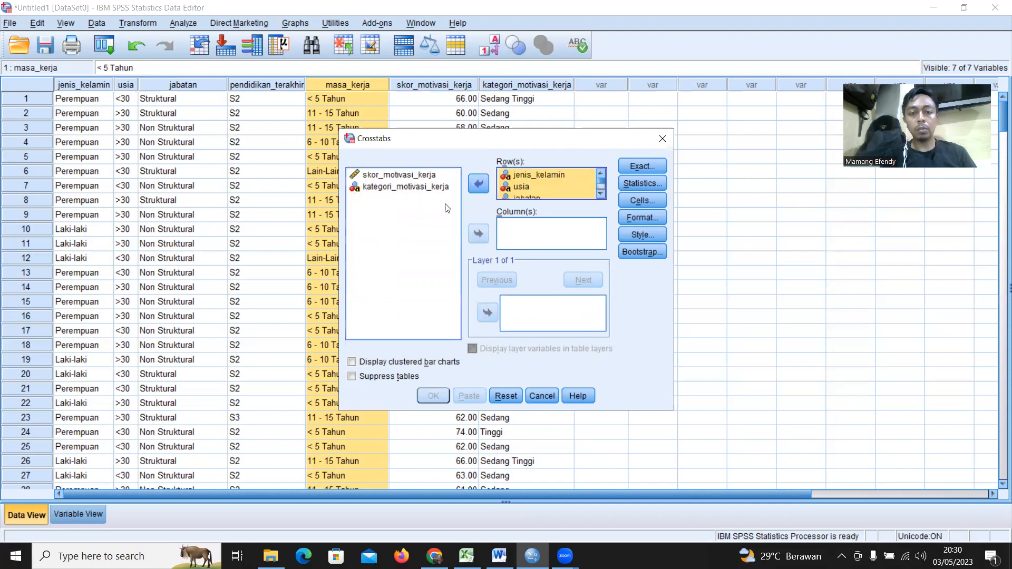
{"action": "left_click", "coordinate": [416, 188]}
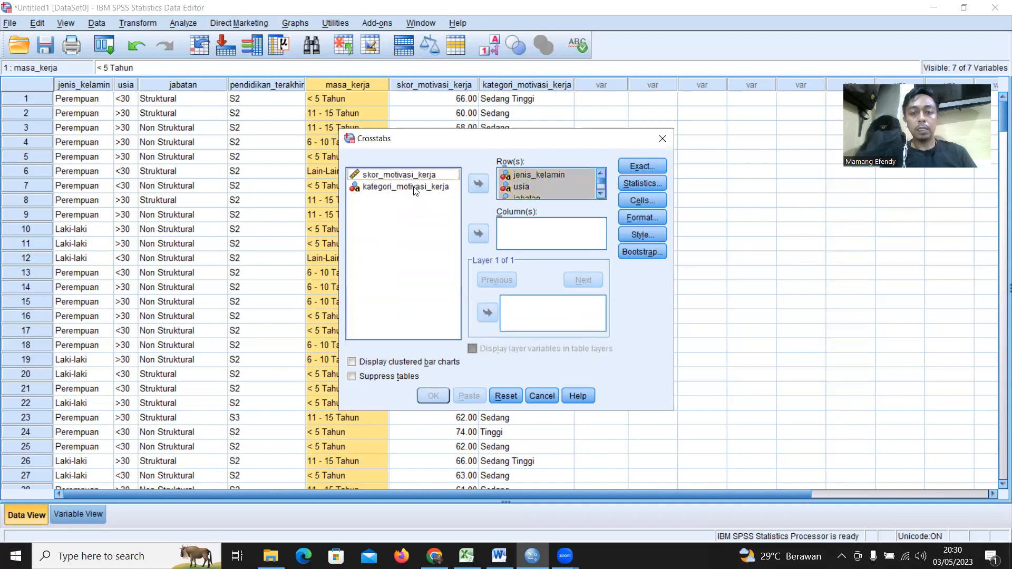
{"action": "left_click", "coordinate": [478, 234]}
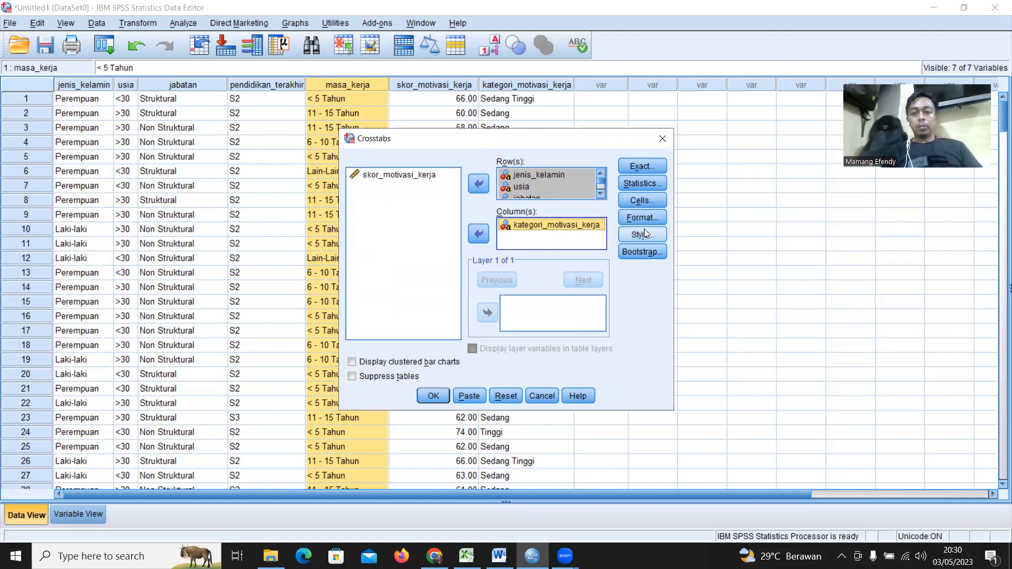
Step: Add total percentages to the crosstab cells and run the analysis
{"action": "left_click", "coordinate": [648, 204]}
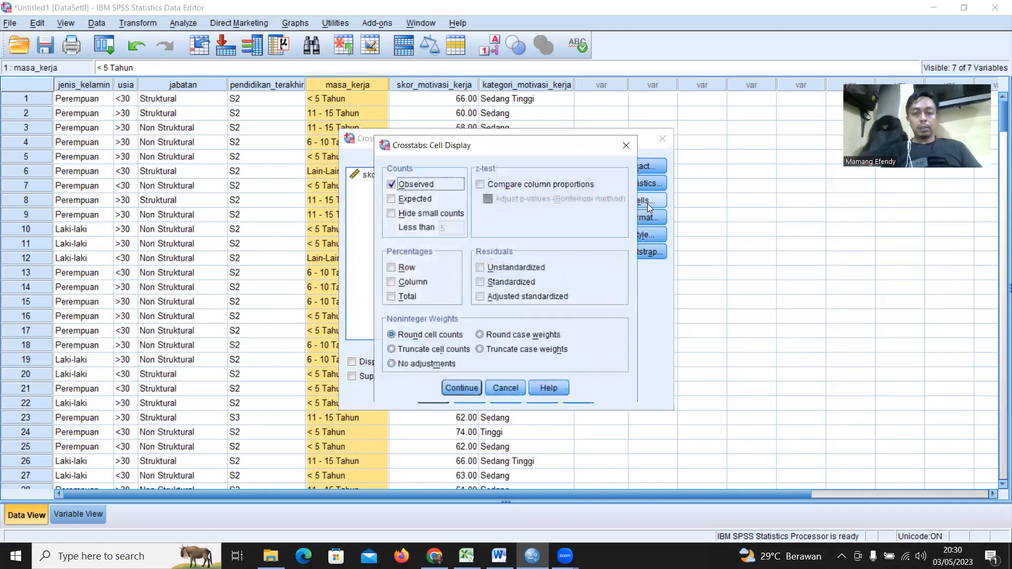
{"action": "left_click", "coordinate": [393, 297]}
{"action": "left_click", "coordinate": [466, 388]}
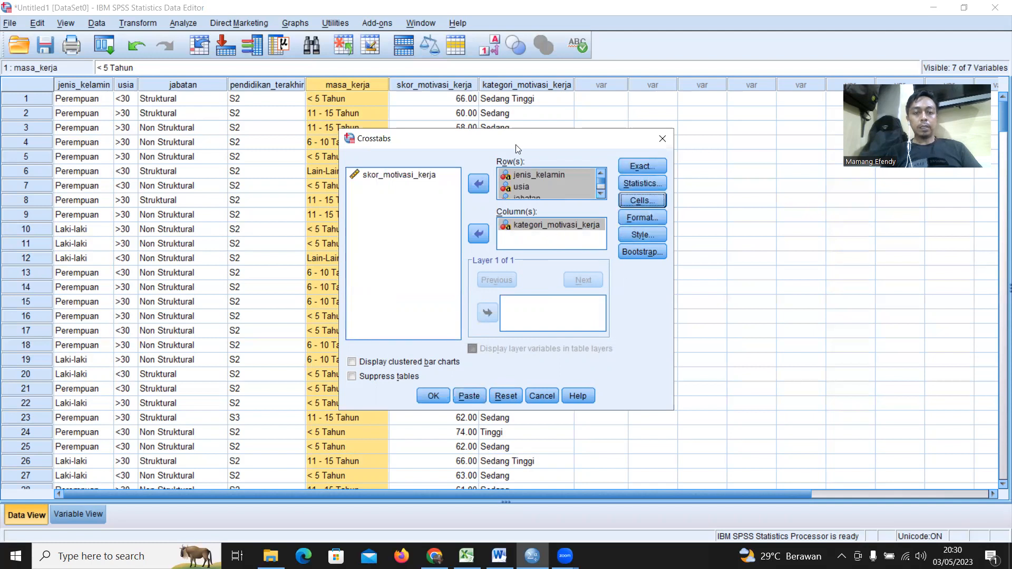
{"action": "left_click_drag", "start_coordinate": [528, 142], "coordinate": [541, 262]}
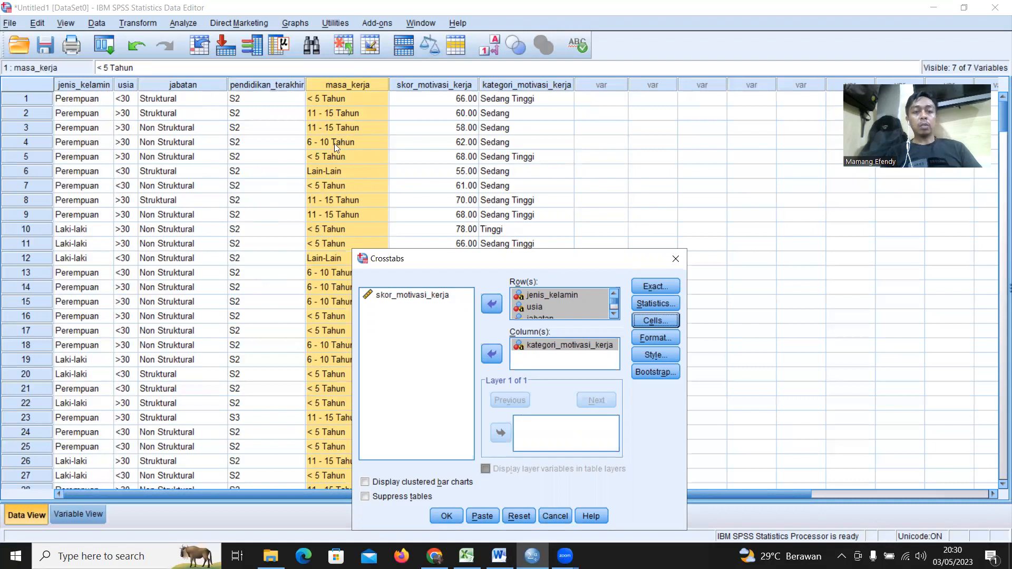
{"action": "scroll", "coordinate": [80, 339], "scroll_direction": "down", "scroll_amount": 20}
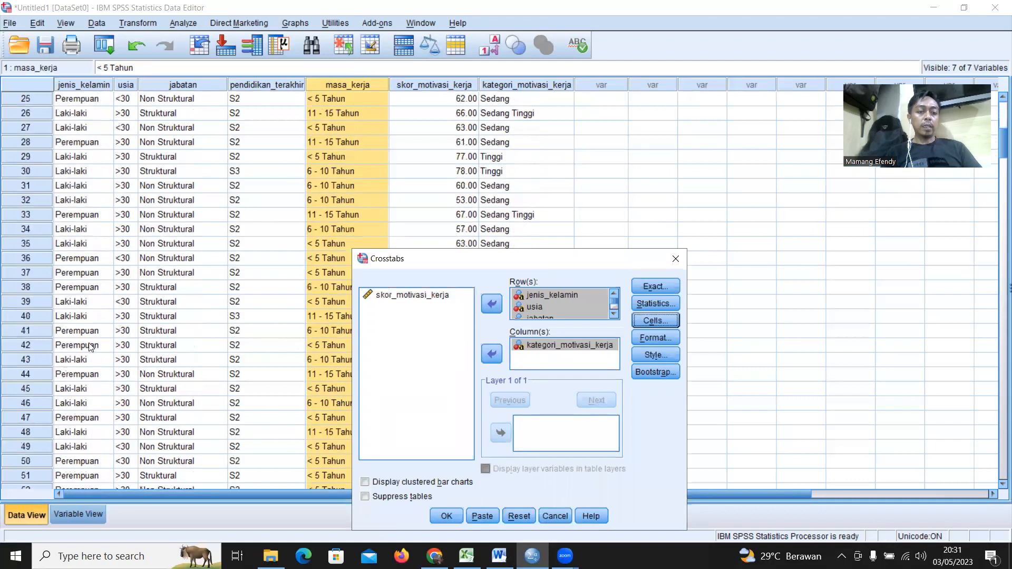
{"action": "scroll", "coordinate": [92, 379], "scroll_direction": "up", "scroll_amount": 20}
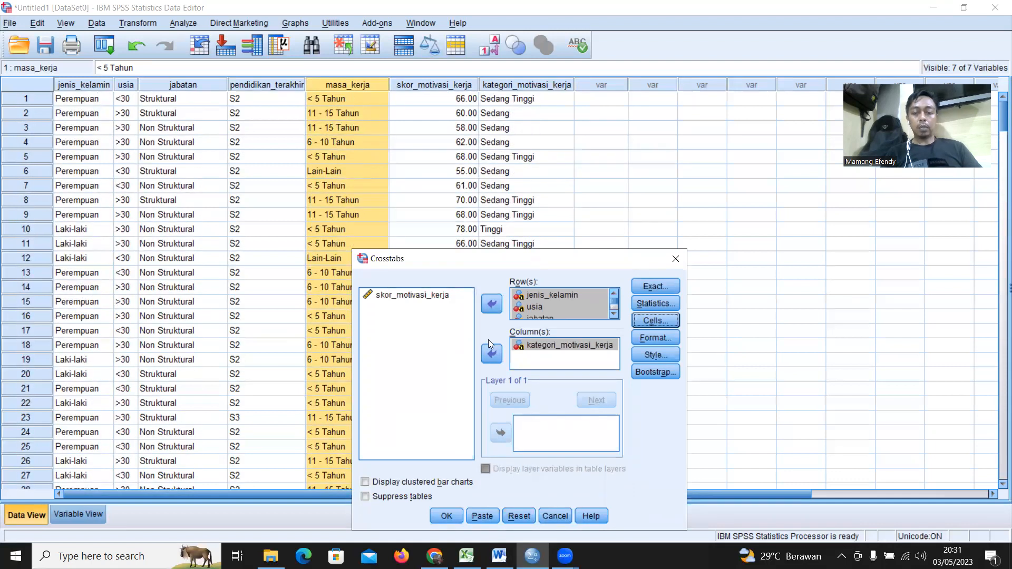
{"action": "left_click", "coordinate": [446, 516]}
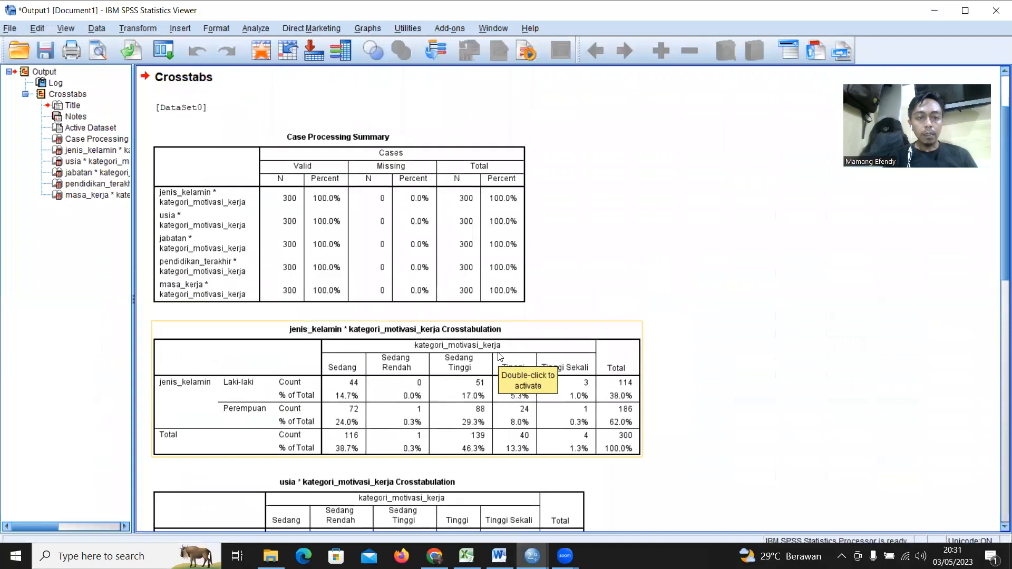
Step: Examine the case processing summary and the counts and total percentages in each demographic crosstabulation, from jenis_kelamin to masa_kerja
{"action": "scroll", "coordinate": [499, 357], "scroll_direction": "up", "scroll_amount": 2}
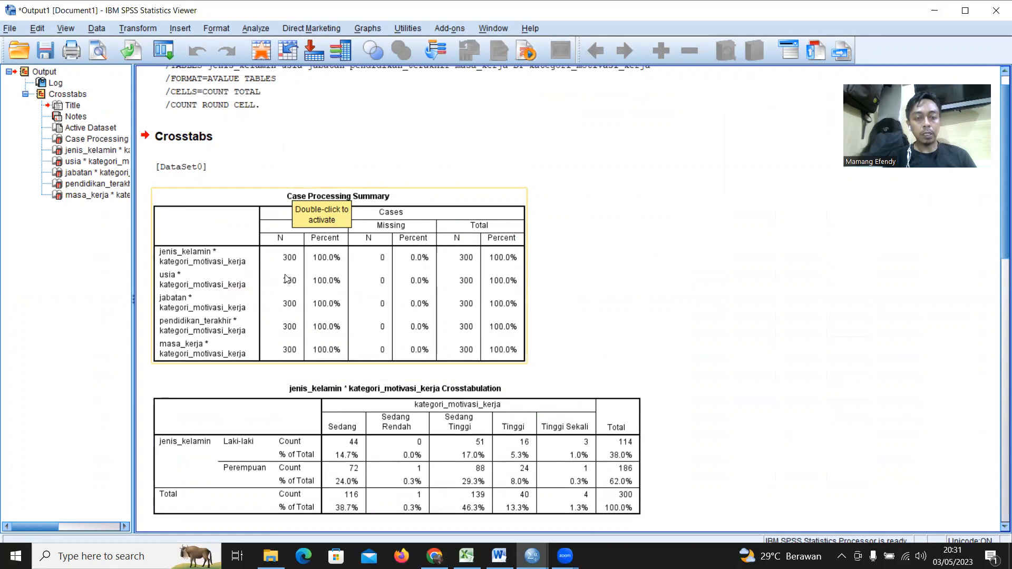
{"action": "scroll", "coordinate": [435, 340], "scroll_direction": "down", "scroll_amount": 2}
{"action": "scroll", "coordinate": [435, 339], "scroll_direction": "down", "scroll_amount": 2}
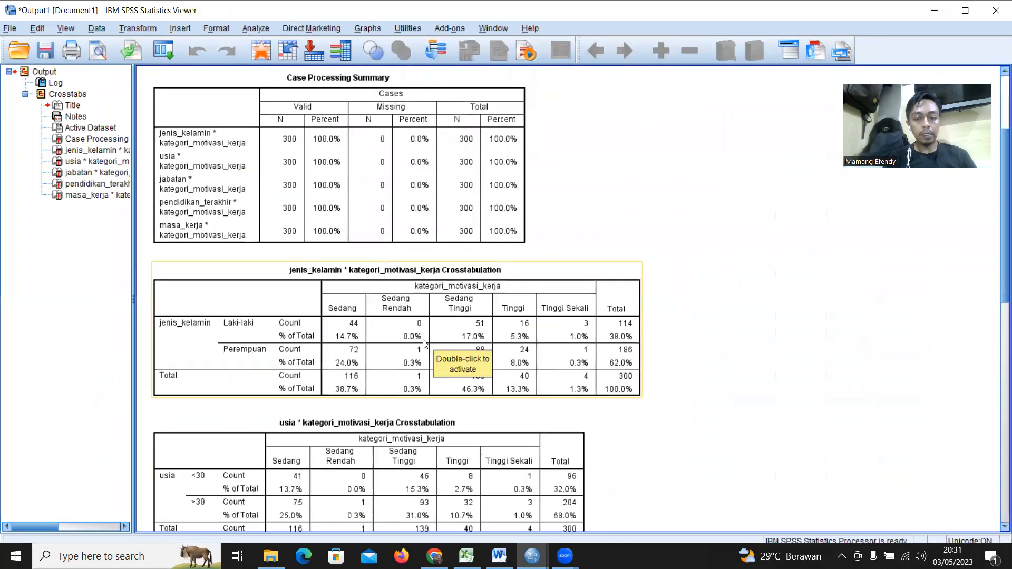
{"action": "left_click", "coordinate": [293, 325]}
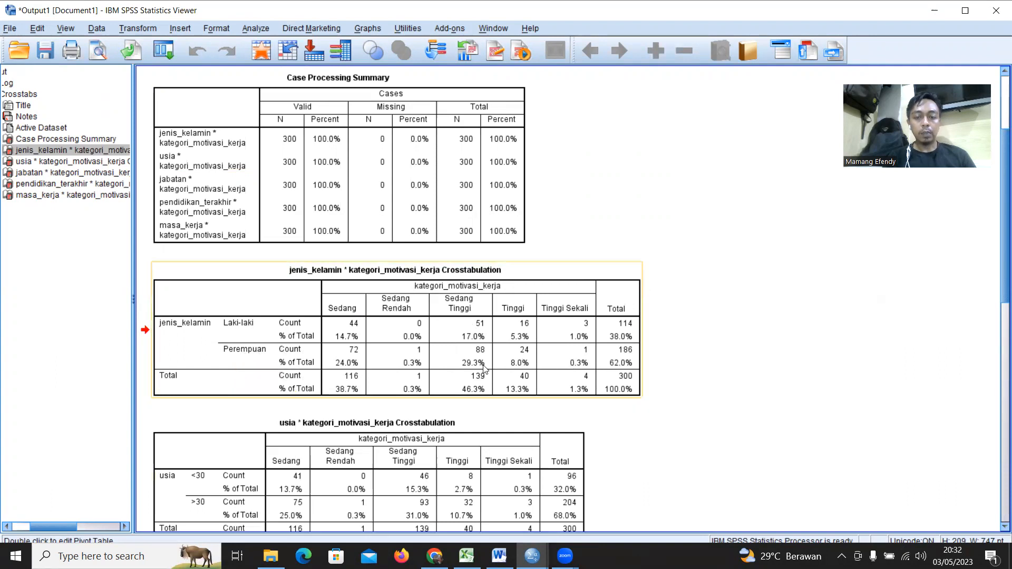
{"action": "scroll", "coordinate": [478, 369], "scroll_direction": "down", "scroll_amount": 3}
{"action": "scroll", "coordinate": [352, 339], "scroll_direction": "down", "scroll_amount": 2}
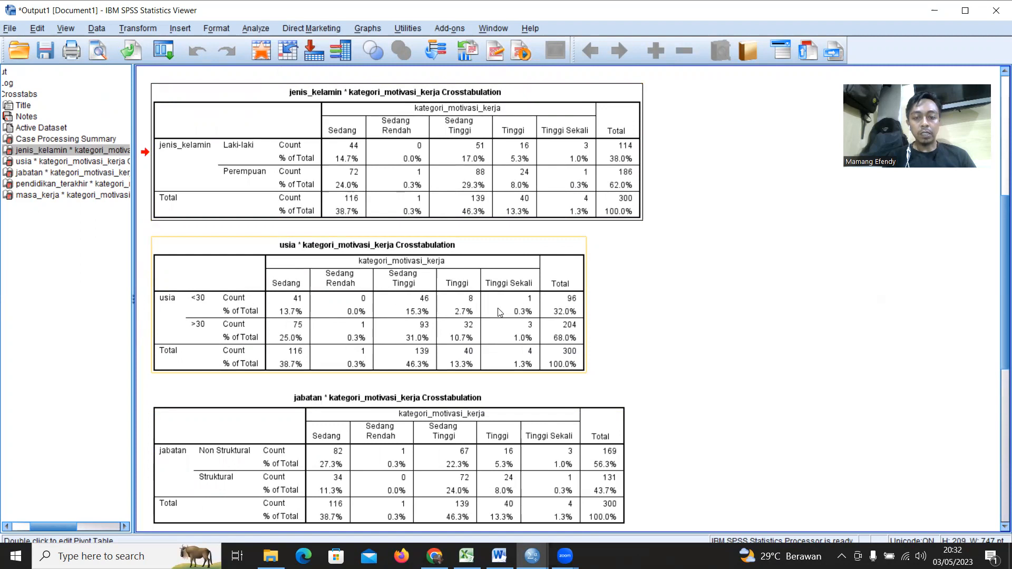
{"action": "left_click", "coordinate": [472, 307]}
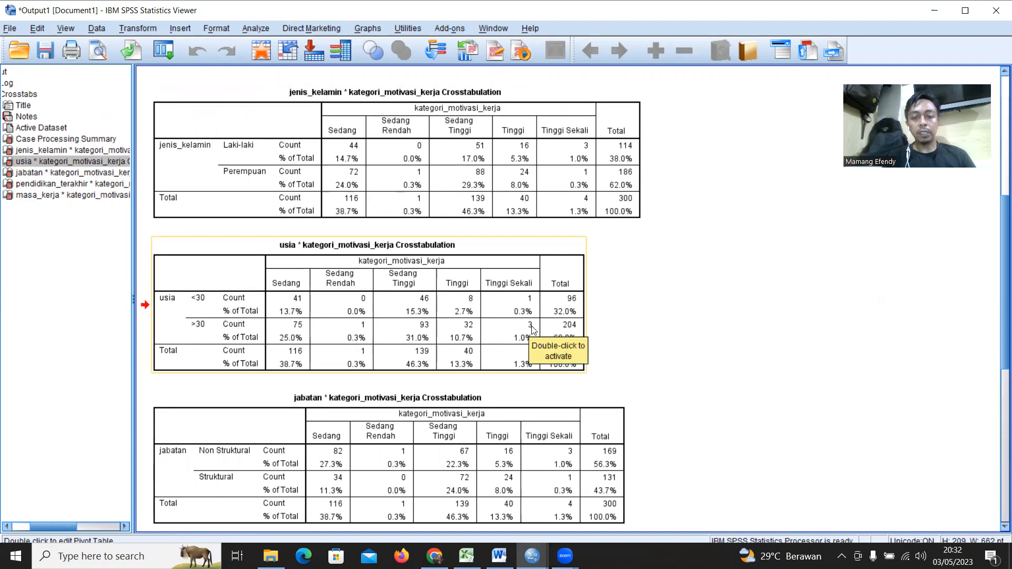
{"action": "scroll", "coordinate": [532, 330], "scroll_direction": "down", "scroll_amount": 2}
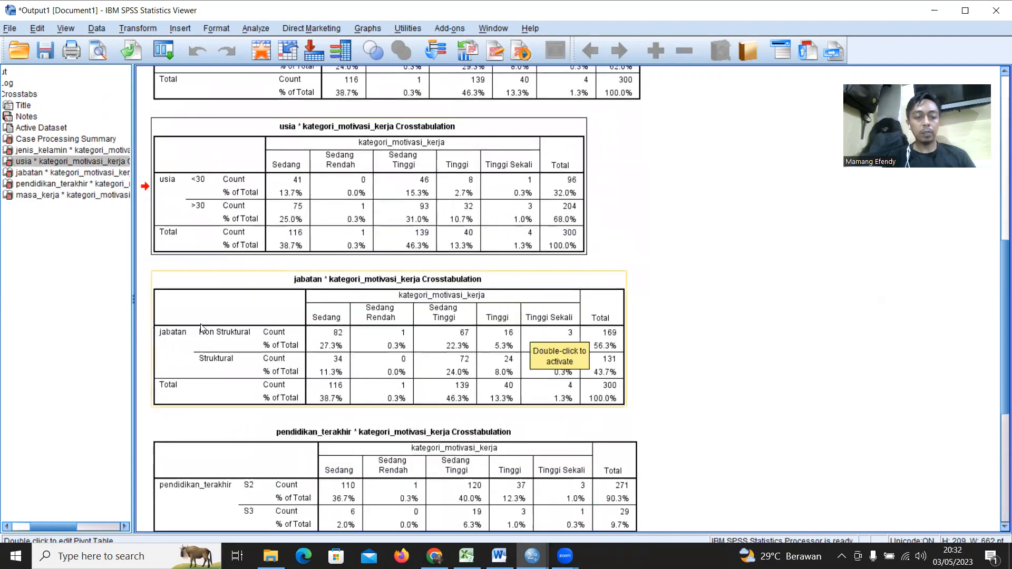
{"action": "scroll", "coordinate": [255, 351], "scroll_direction": "down", "scroll_amount": 1}
{"action": "scroll", "coordinate": [258, 368], "scroll_direction": "down", "scroll_amount": 3}
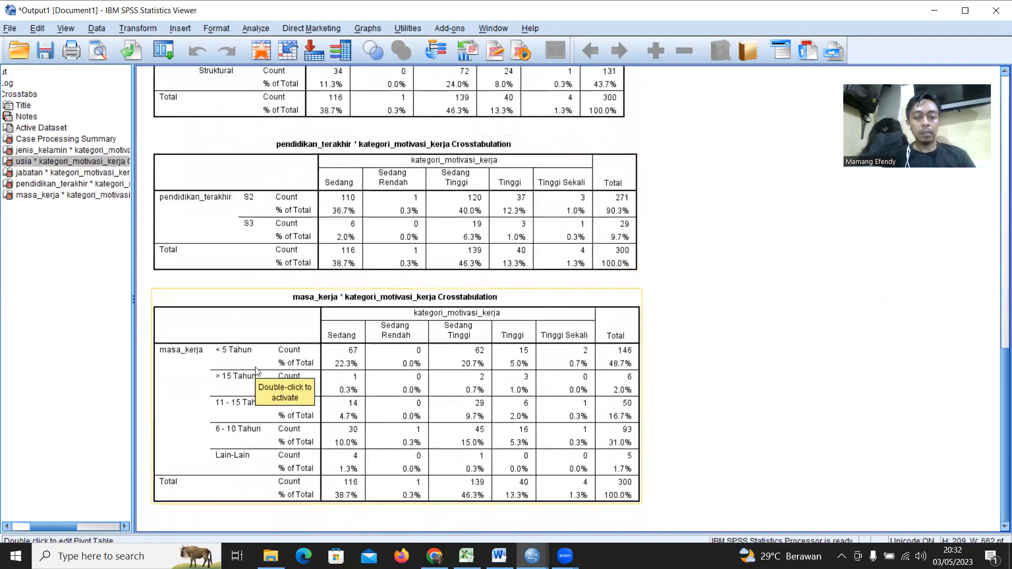